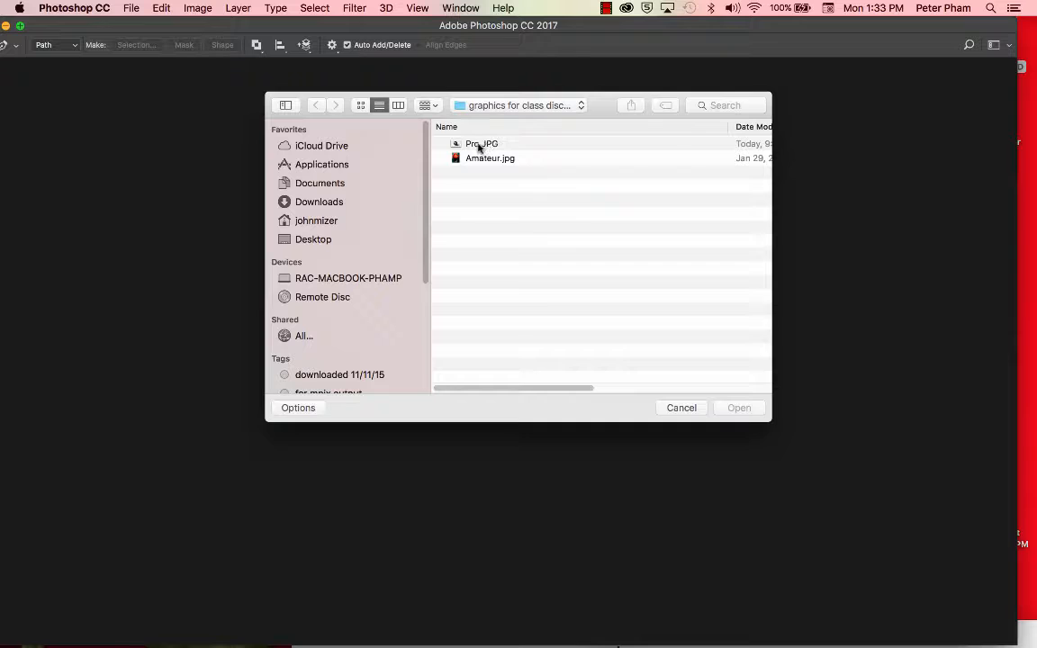
# Open the image Pro.JPG and shift the application window until its toolbox is fully in view.
pyautogui.click(478, 146)
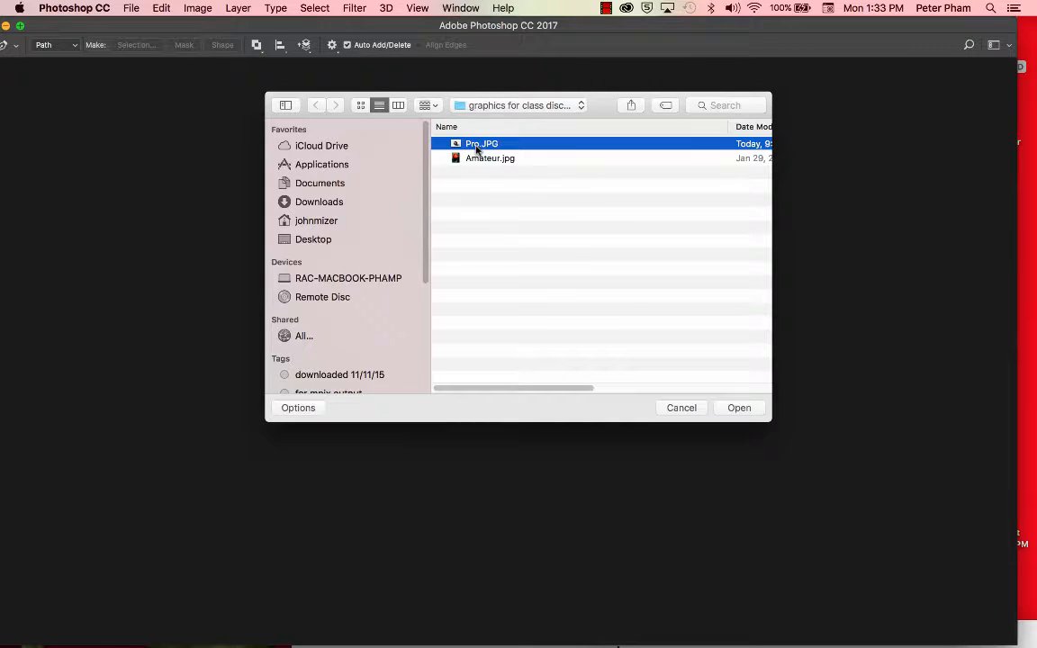
pyautogui.click(737, 408)
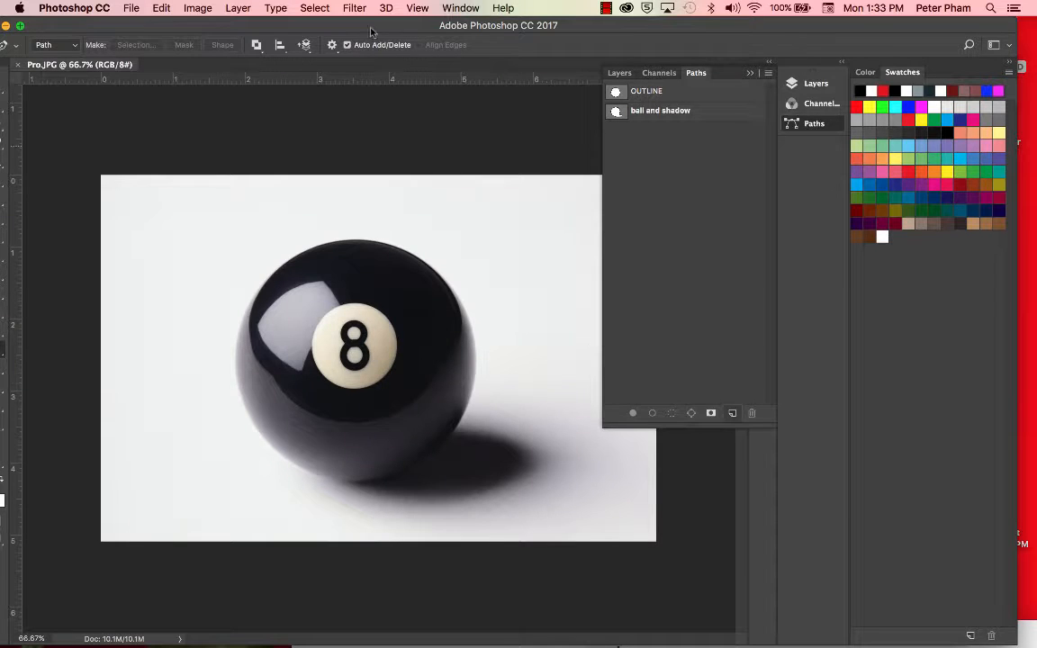
pyautogui.moveTo(370, 19)
pyautogui.mouseDown()
pyautogui.moveTo(454, 19)
pyautogui.moveTo(386, 18)
pyautogui.mouseUp()
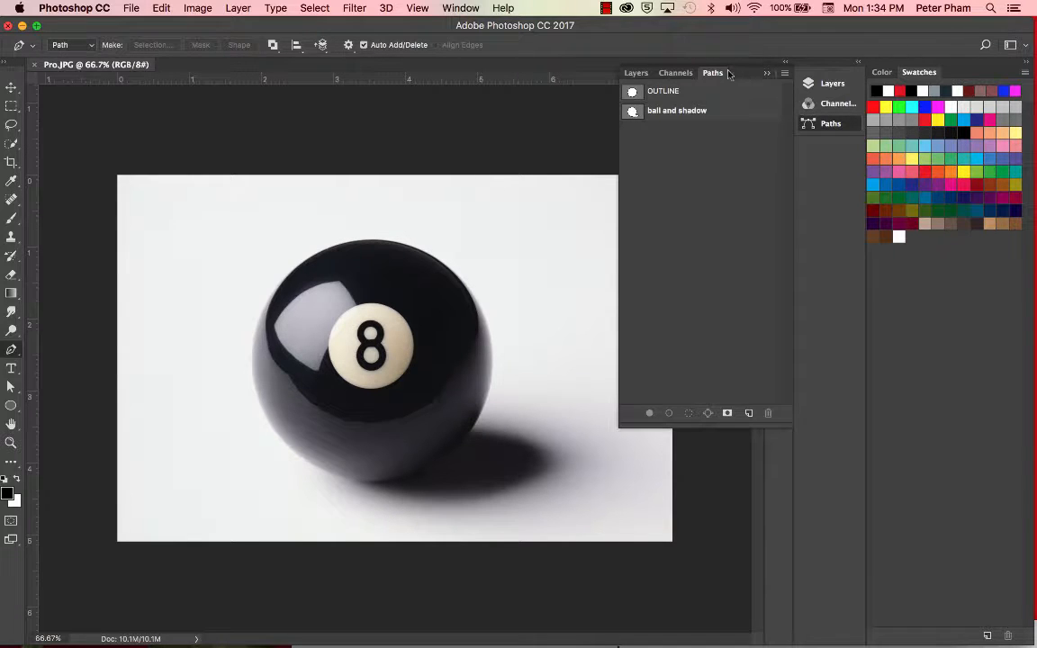
# Display the saved OUTLINE path and examine its anchor points around the edge of the ball.
pyautogui.click(767, 72)
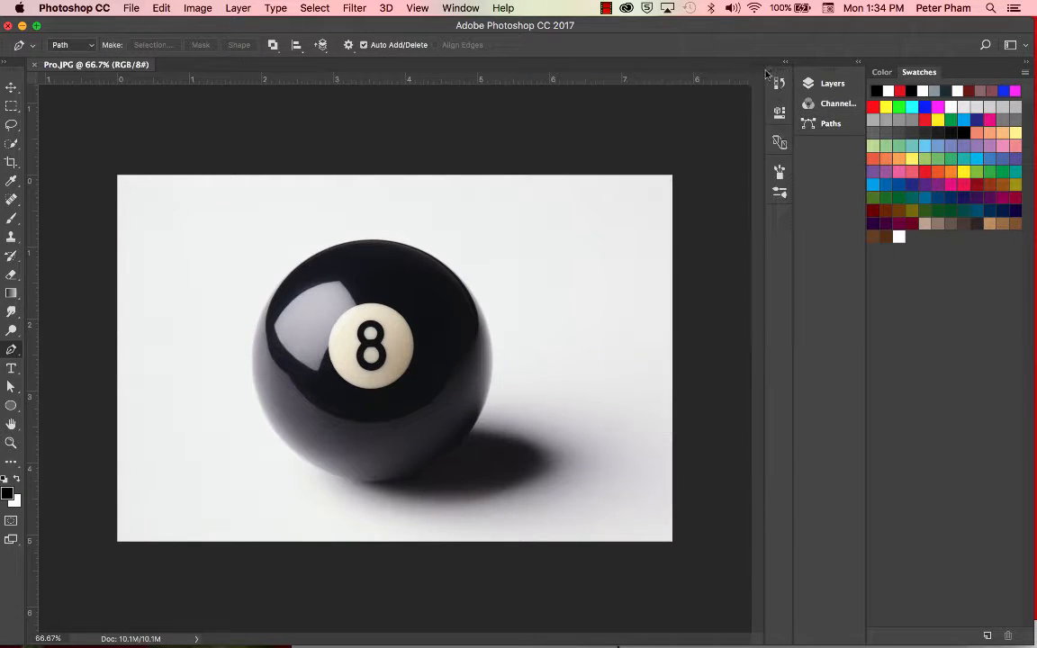
pyautogui.click(823, 124)
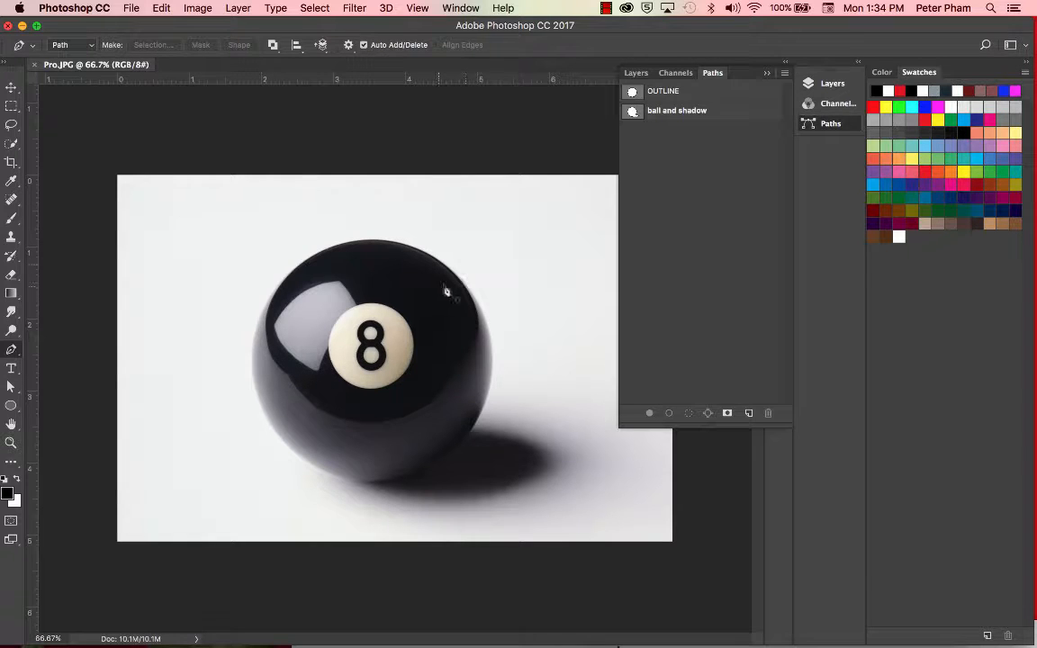
pyautogui.click(663, 93)
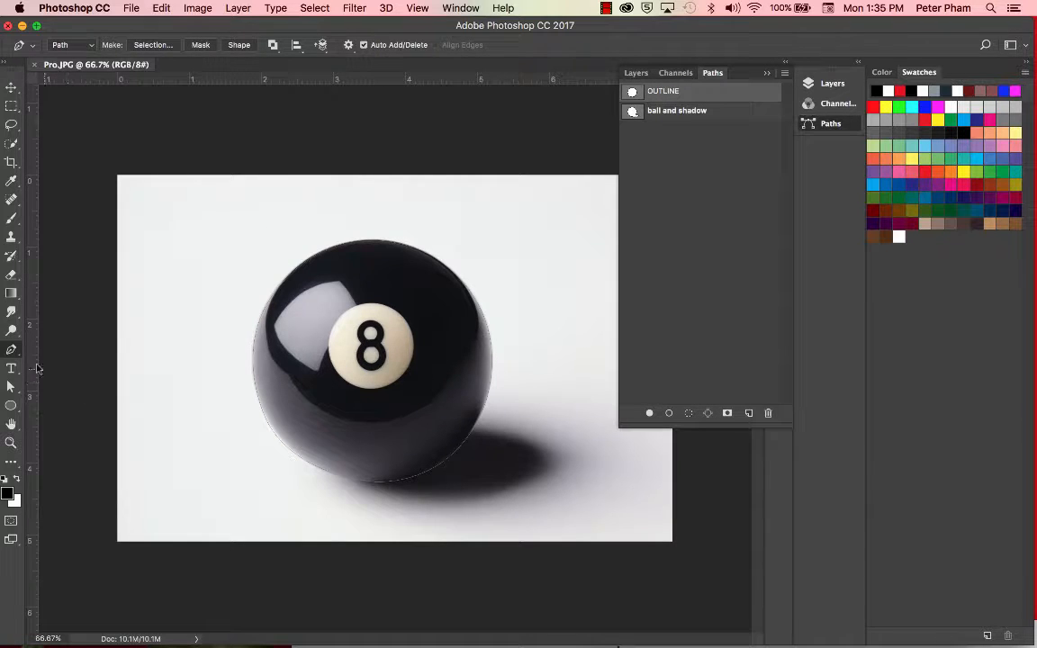
pyautogui.press('a')
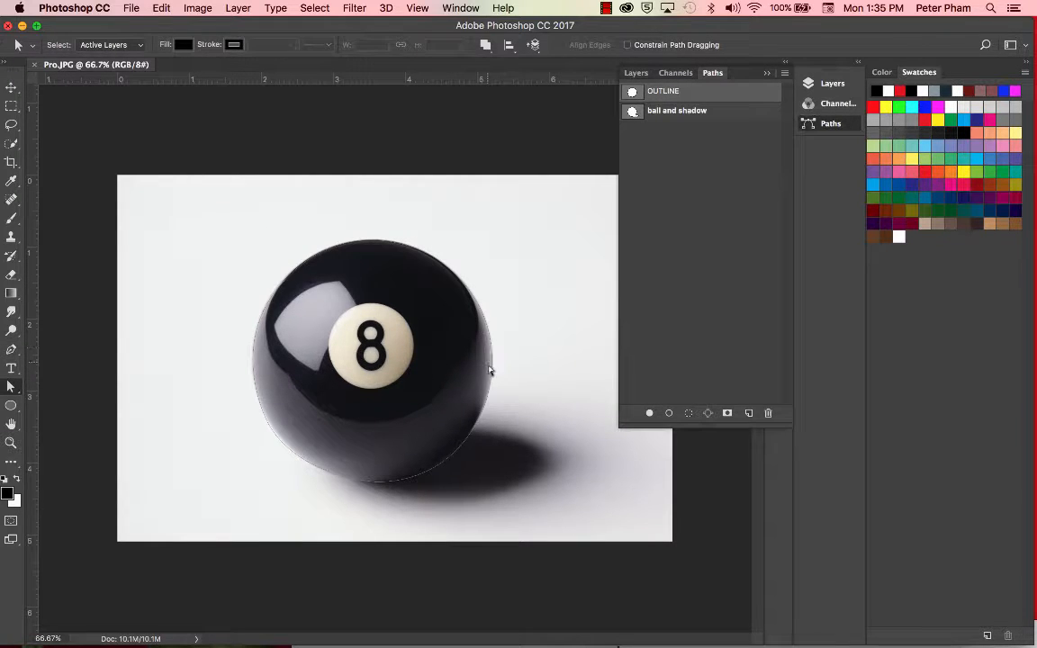
pyautogui.click(485, 409)
pyautogui.click(11, 350)
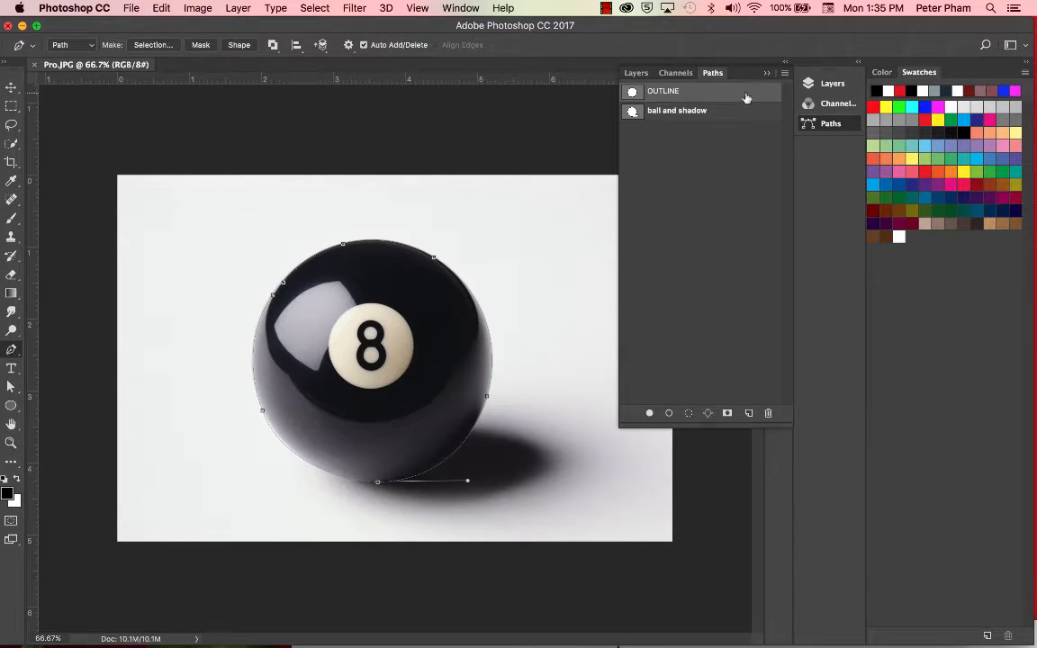
# Delete the existing "ball and shadow" path from the image.
pyautogui.click(674, 111)
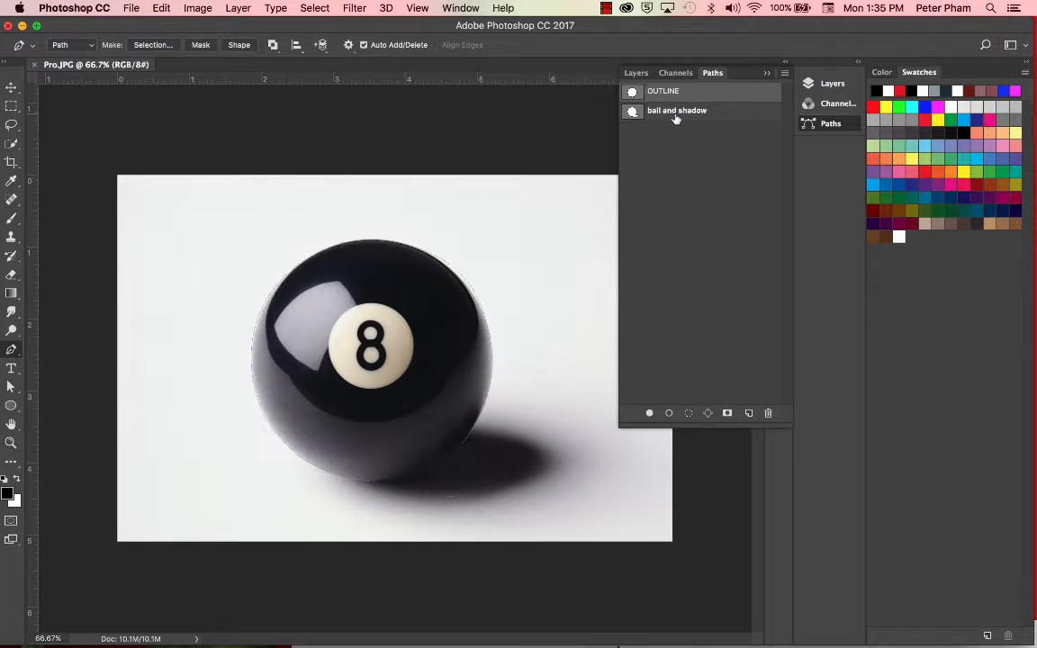
pyautogui.click(770, 413)
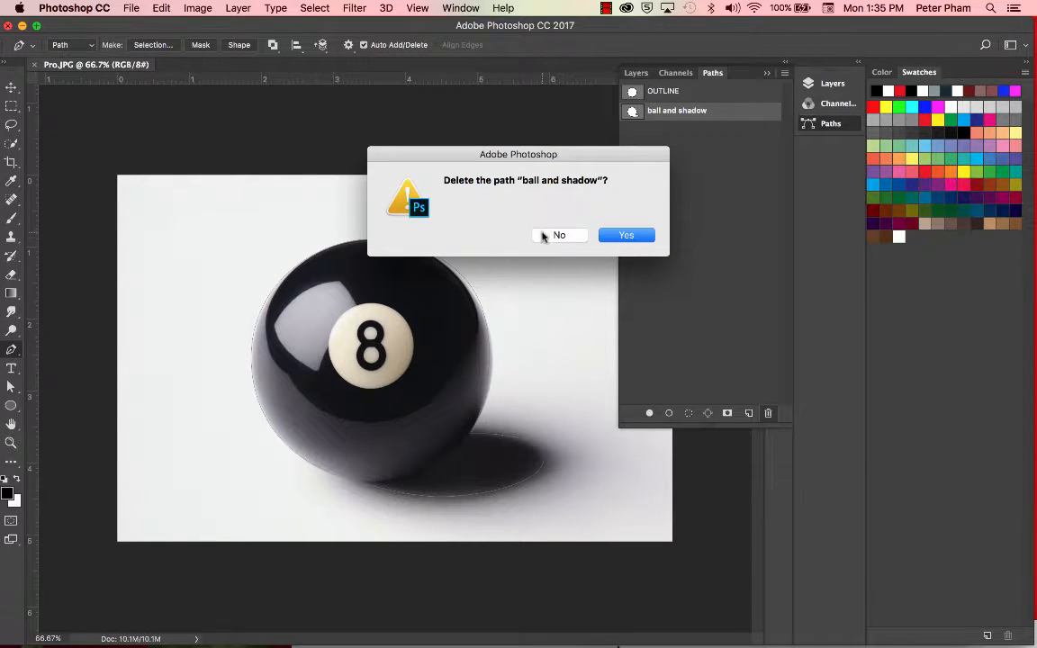
pyautogui.click(606, 236)
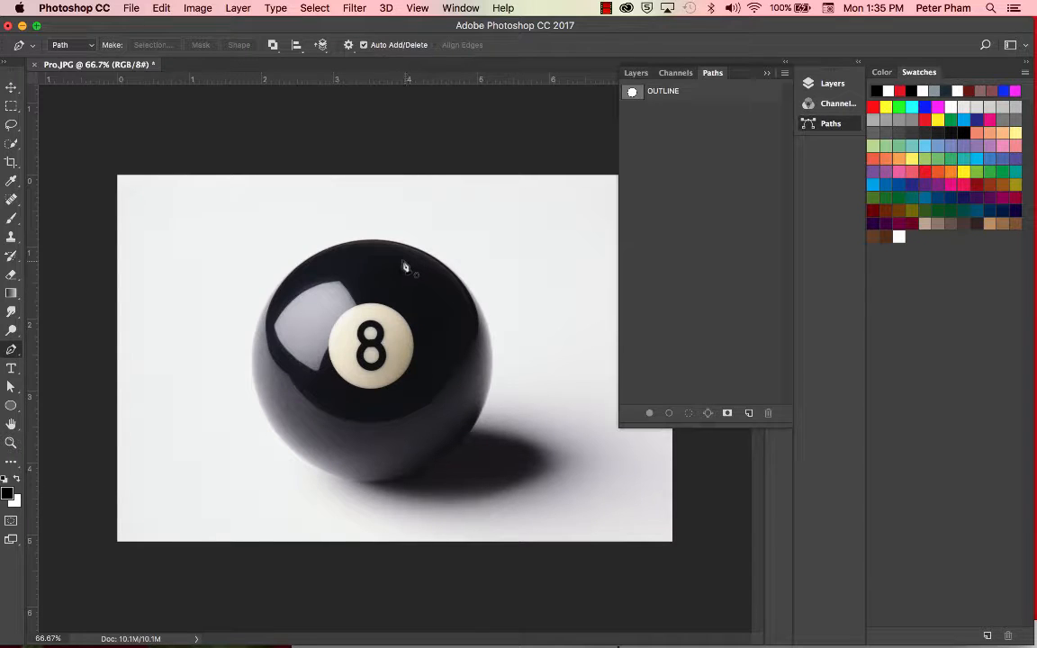
# Draw a closed Pen path around the 8-ball and the dark part of its shadow, starting and ending at the ball's top.
pyautogui.moveTo(368, 241); pyautogui.dragTo(433, 243)
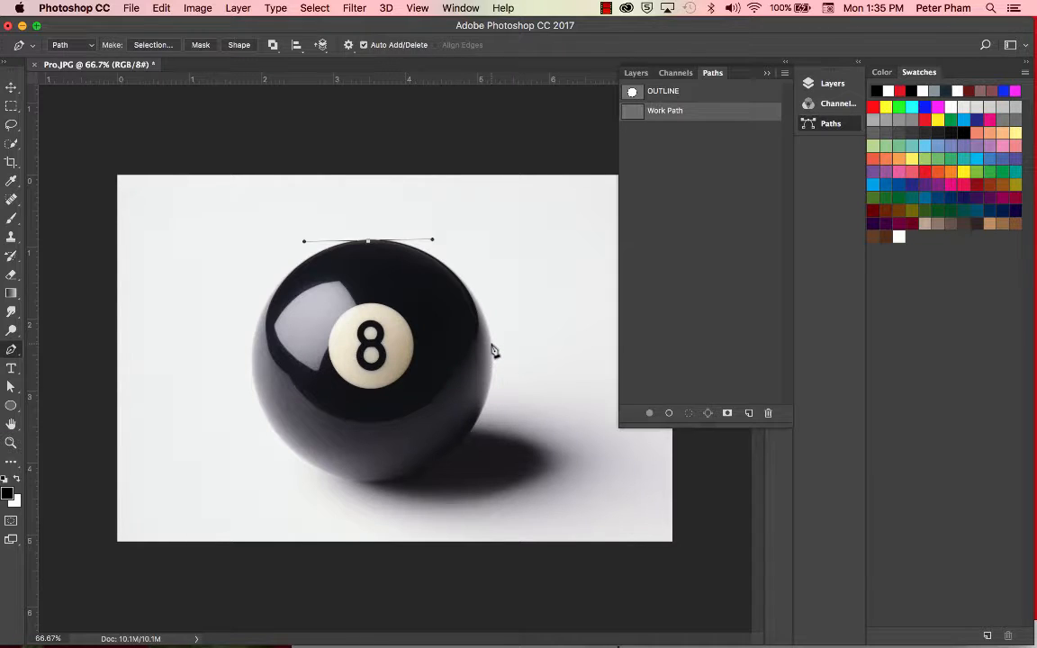
pyautogui.moveTo(493, 345); pyautogui.dragTo(495, 394)
pyautogui.click(473, 431)
pyautogui.moveTo(547, 460); pyautogui.dragTo(544, 478)
pyautogui.moveTo(453, 497); pyautogui.dragTo(409, 497)
pyautogui.click(367, 485)
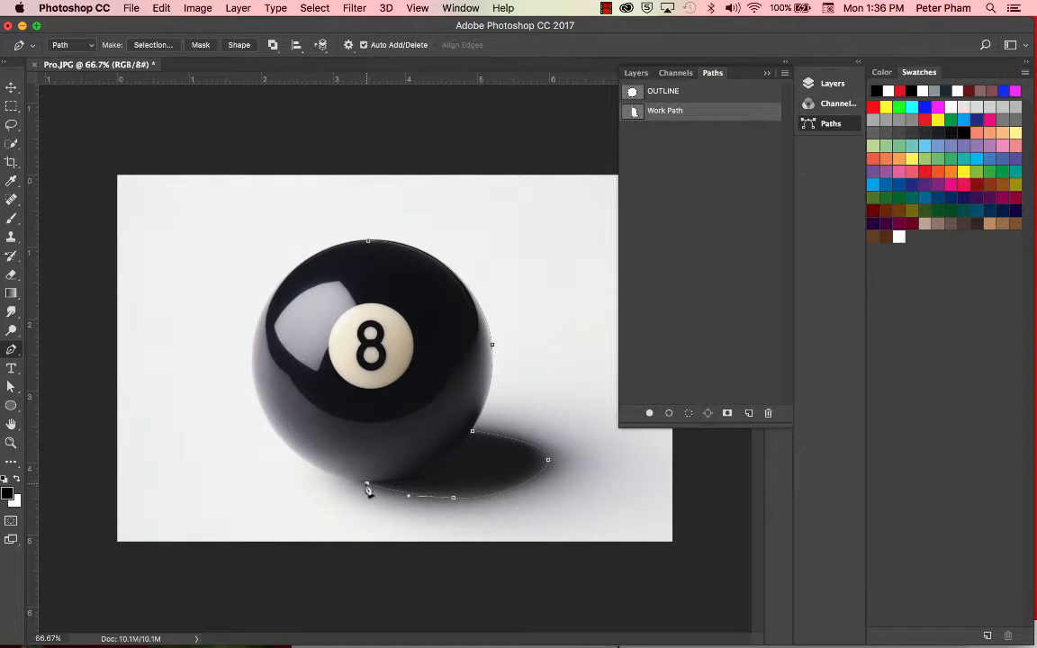
pyautogui.moveTo(252, 374); pyautogui.dragTo(245, 283)
pyautogui.moveTo(368, 242); pyautogui.dragTo(423, 244)
# Save the work path under the name "ball and shadow".
pyautogui.click(785, 75)
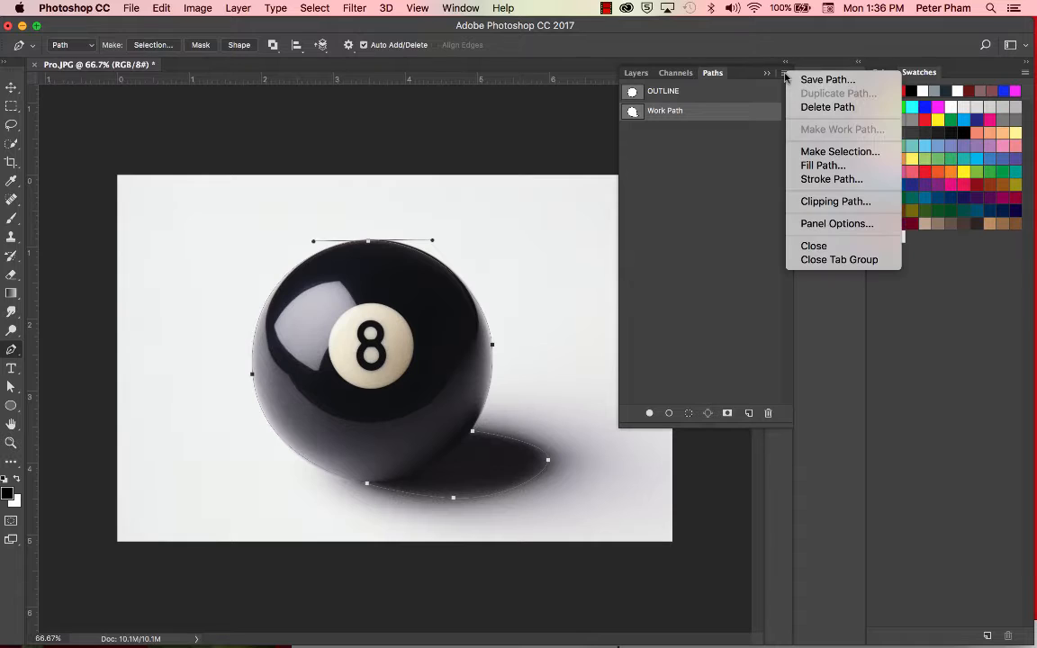
pyautogui.click(804, 81)
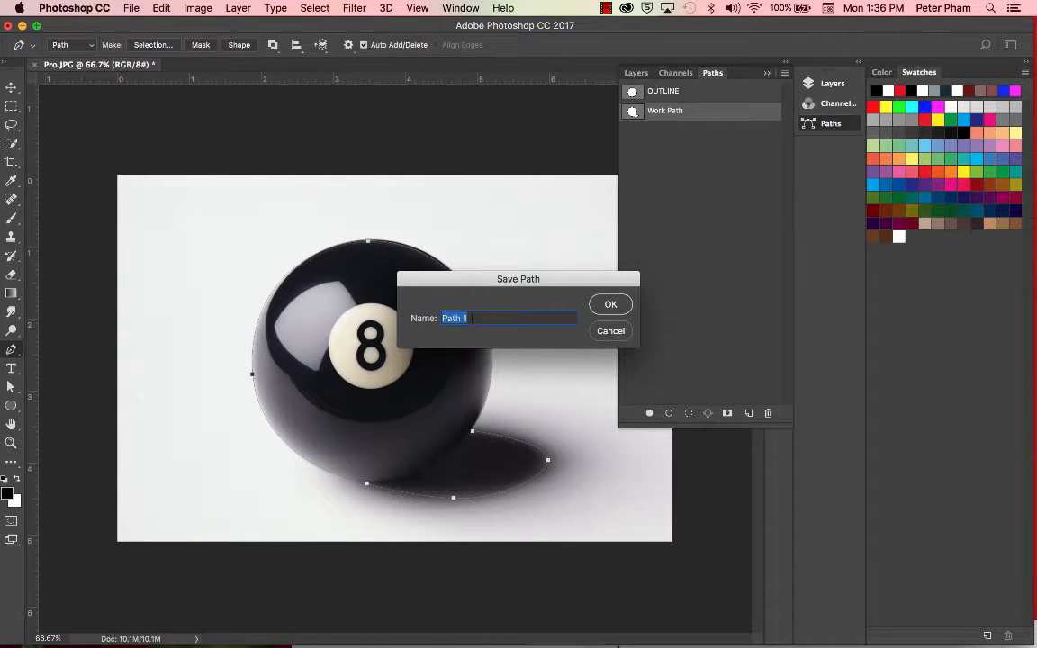
pyautogui.write('ball and shadow')
pyautogui.click(612, 304)
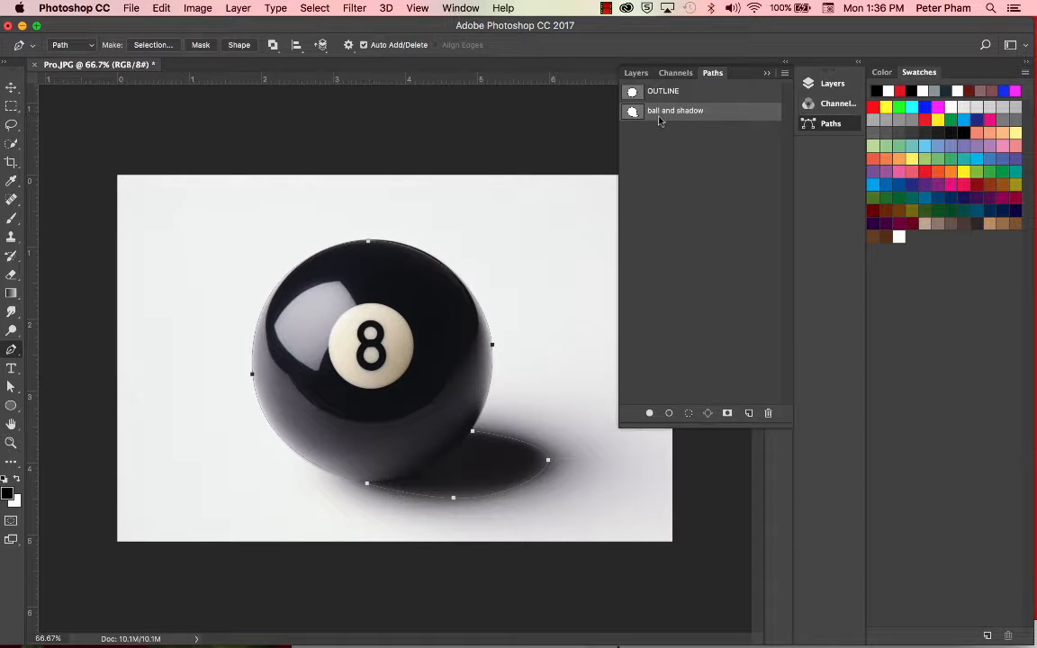
# Show the OUTLINE and "ball and shadow" paths on the image one at a time to compare them.
pyautogui.click(703, 202)
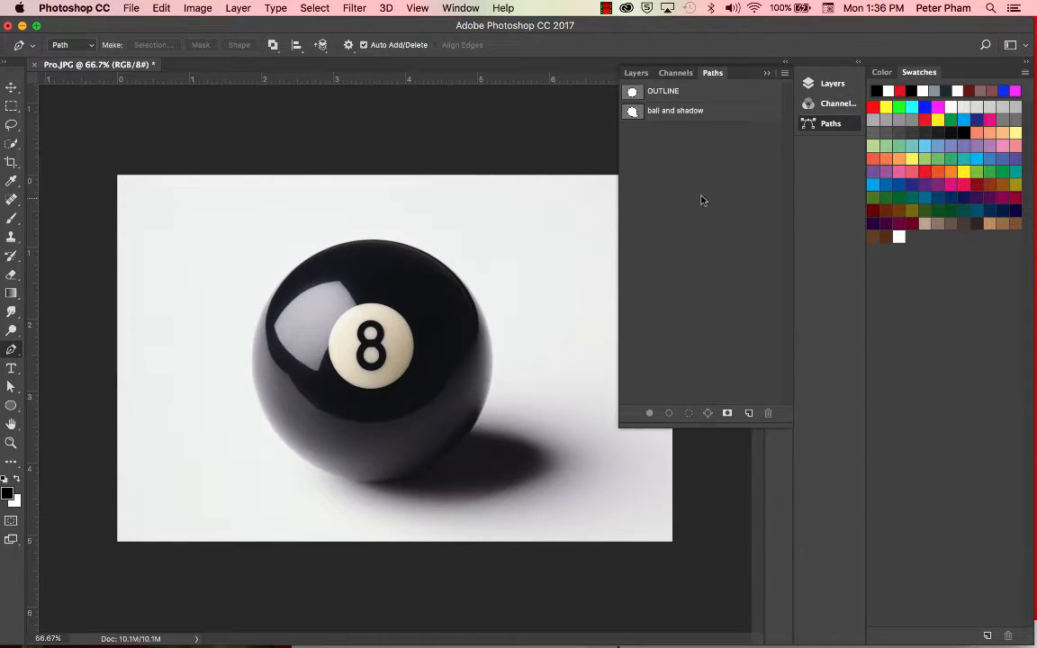
pyautogui.click(666, 91)
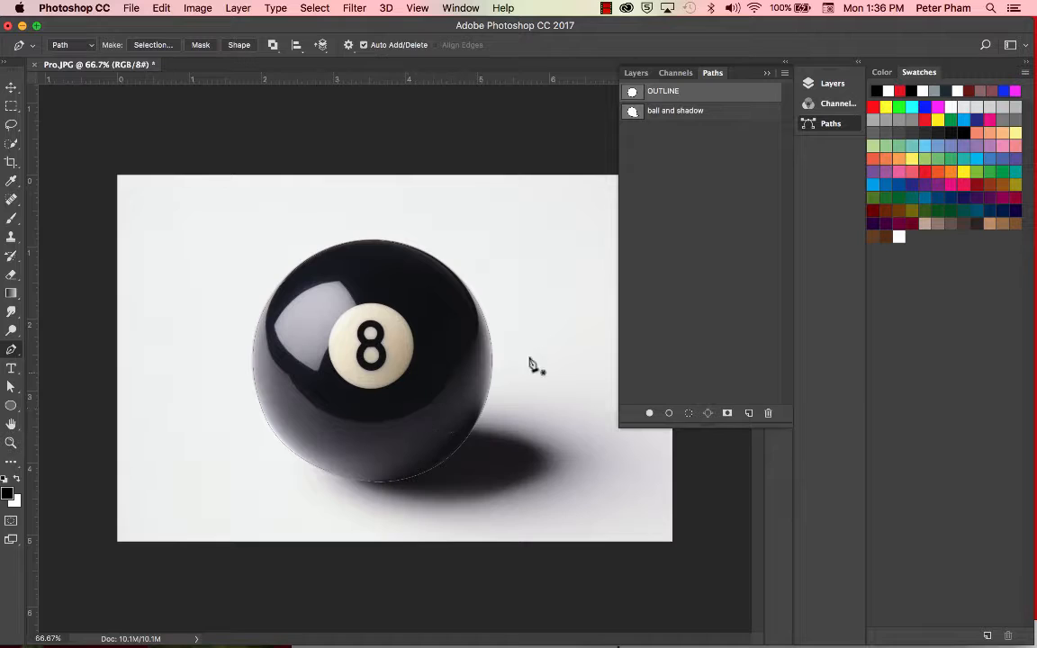
pyautogui.click(692, 186)
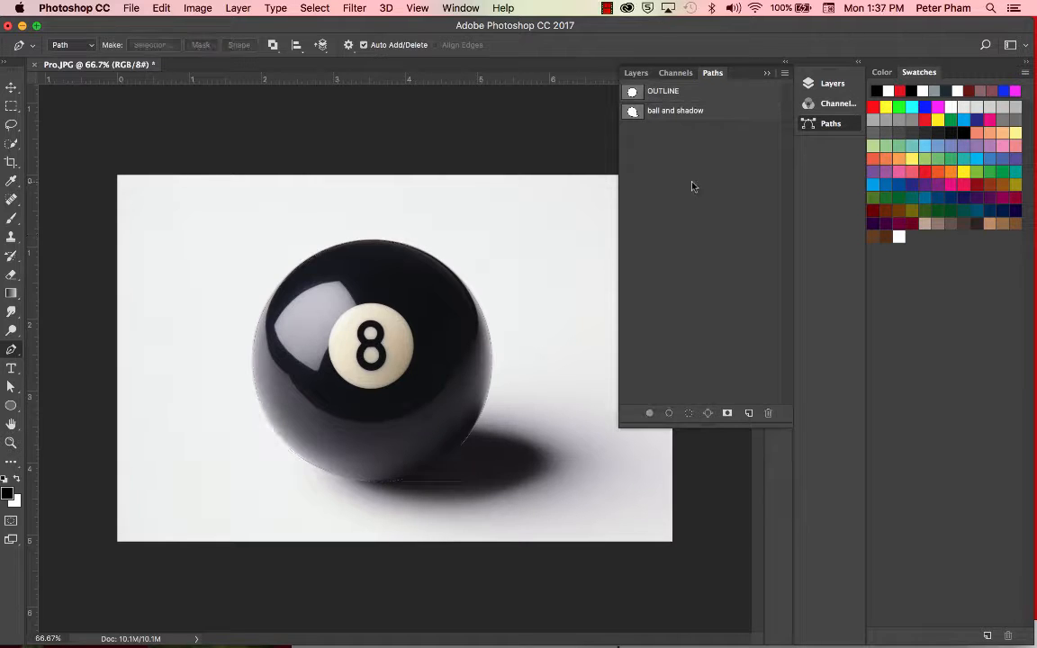
pyautogui.click(668, 112)
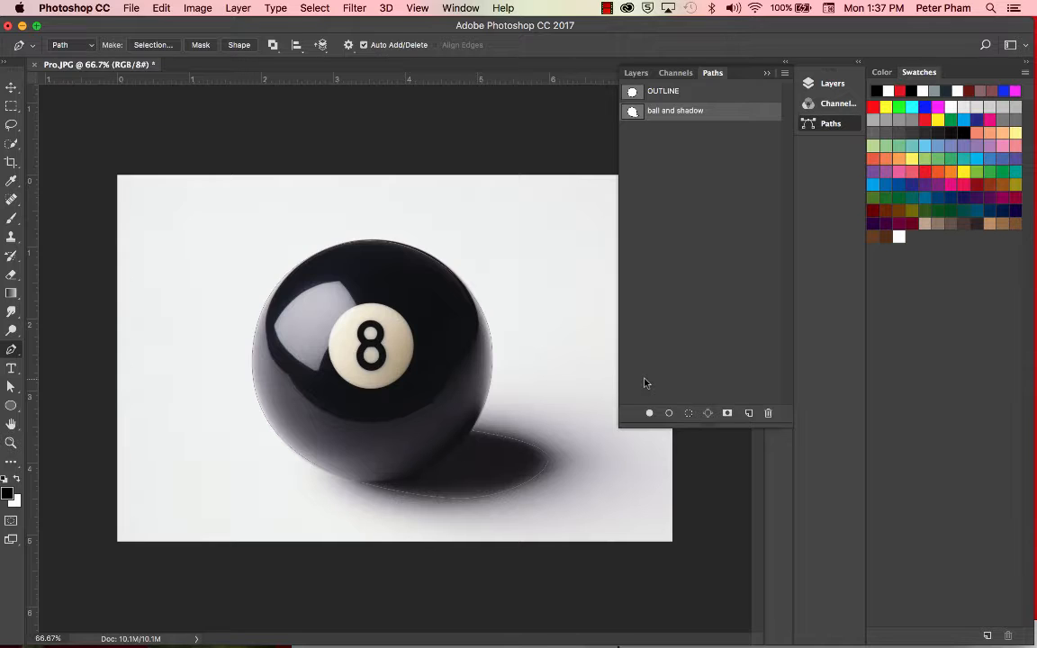
pyautogui.click(716, 365)
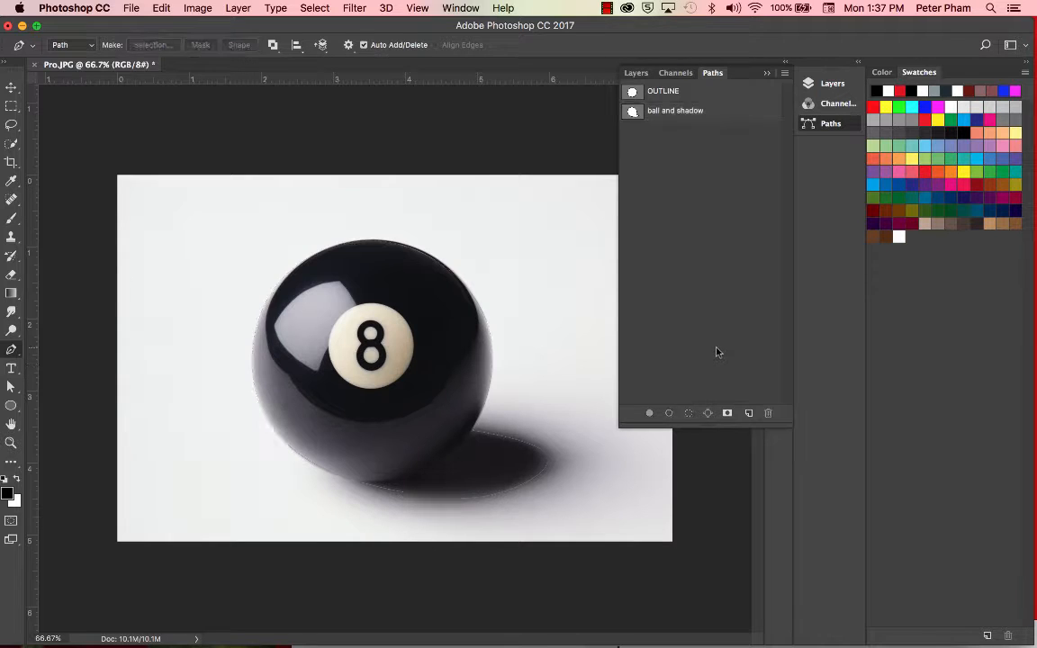
# Make the "ball and shadow" path the image's clipping path with a flatness of 1 device pixel.
pyautogui.click(664, 114)
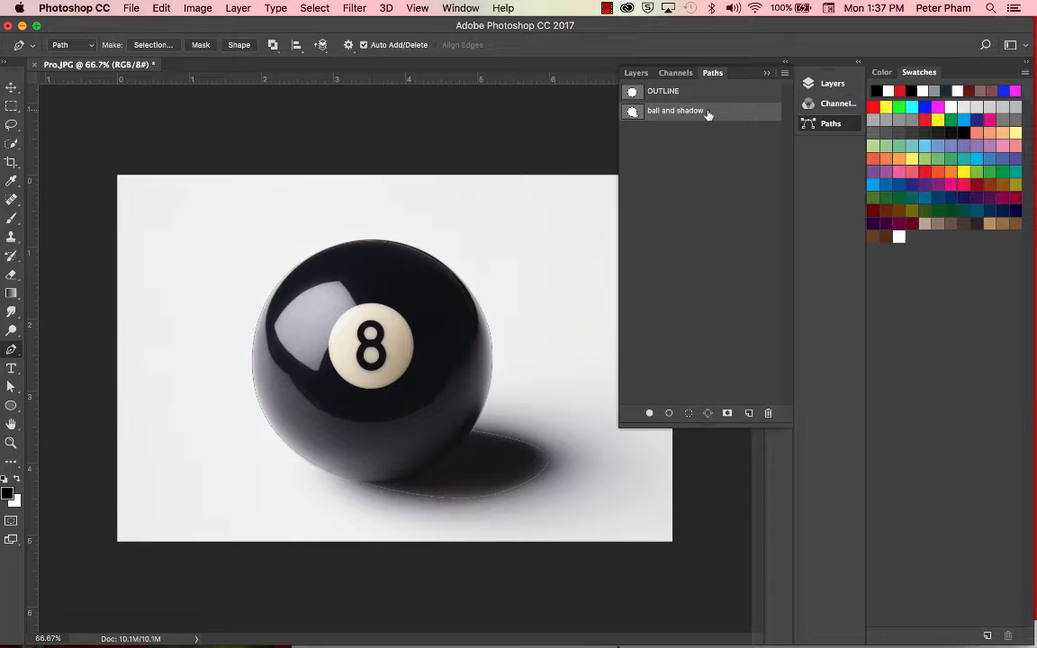
pyautogui.click(784, 75)
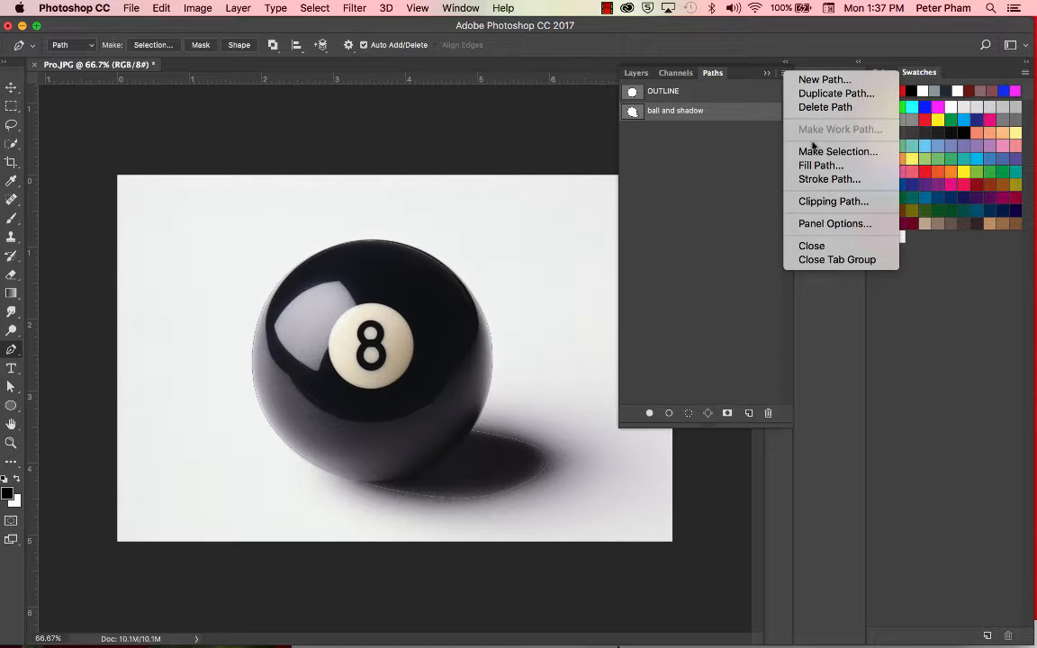
pyautogui.click(817, 202)
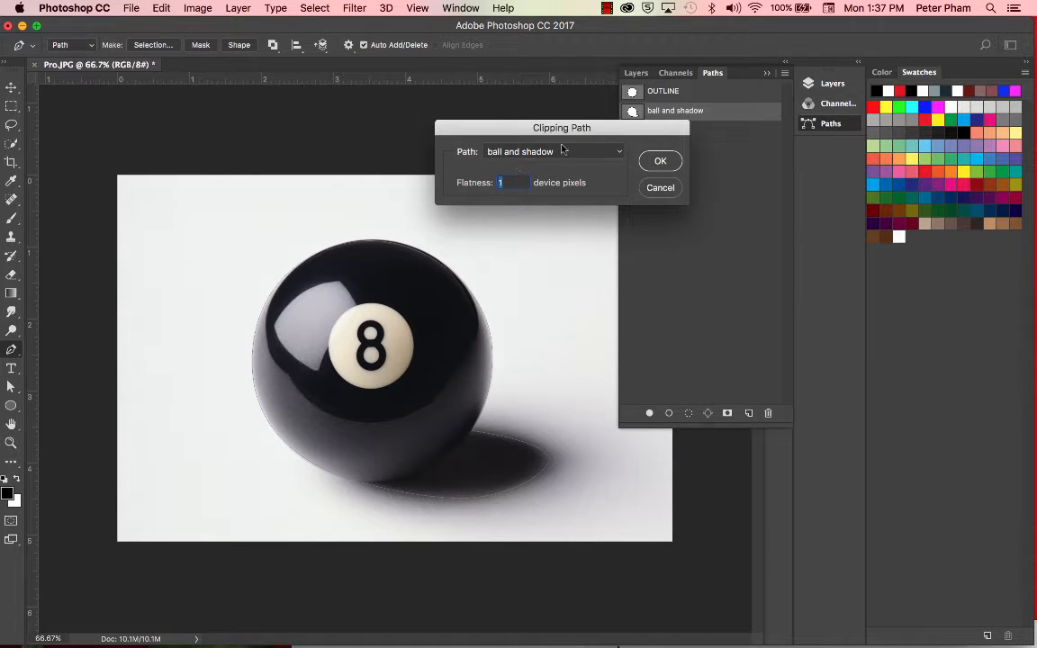
pyautogui.click(620, 153)
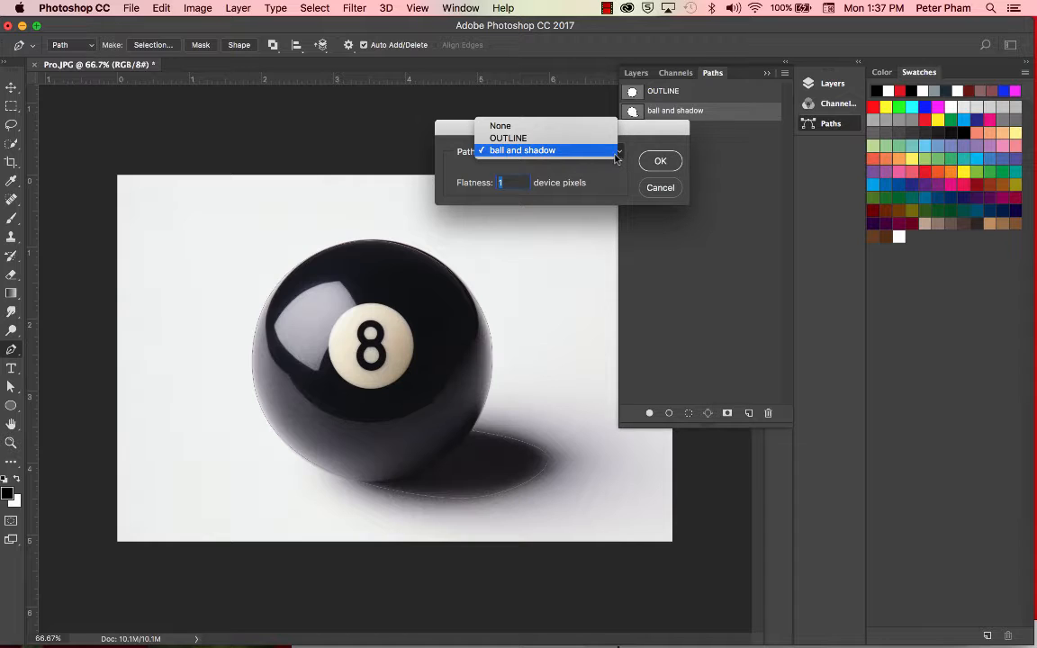
pyautogui.click(549, 150)
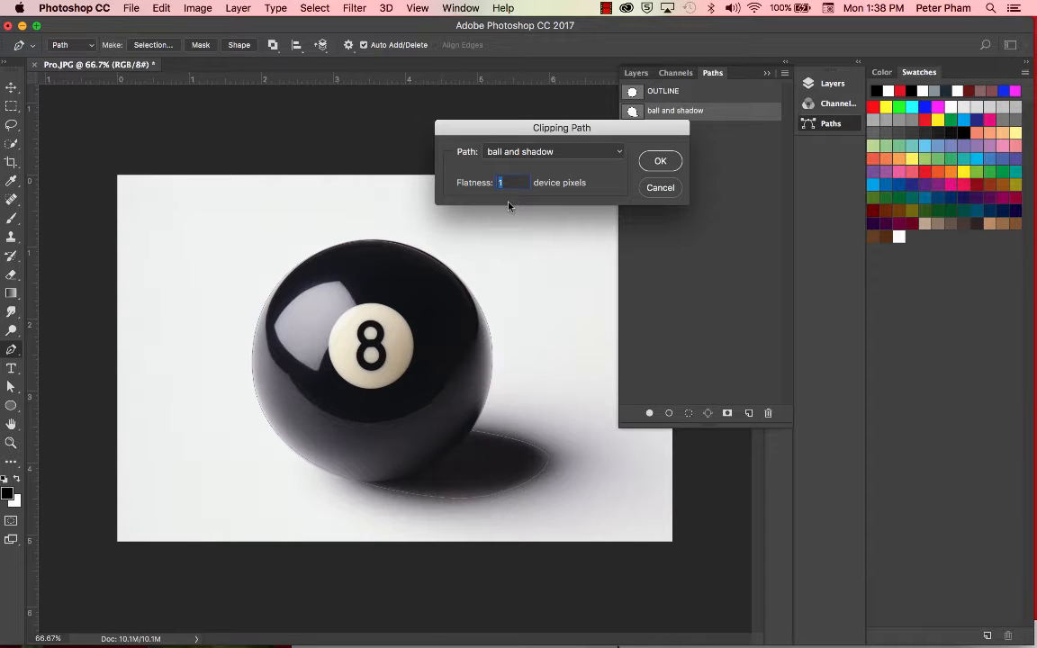
pyautogui.click(660, 162)
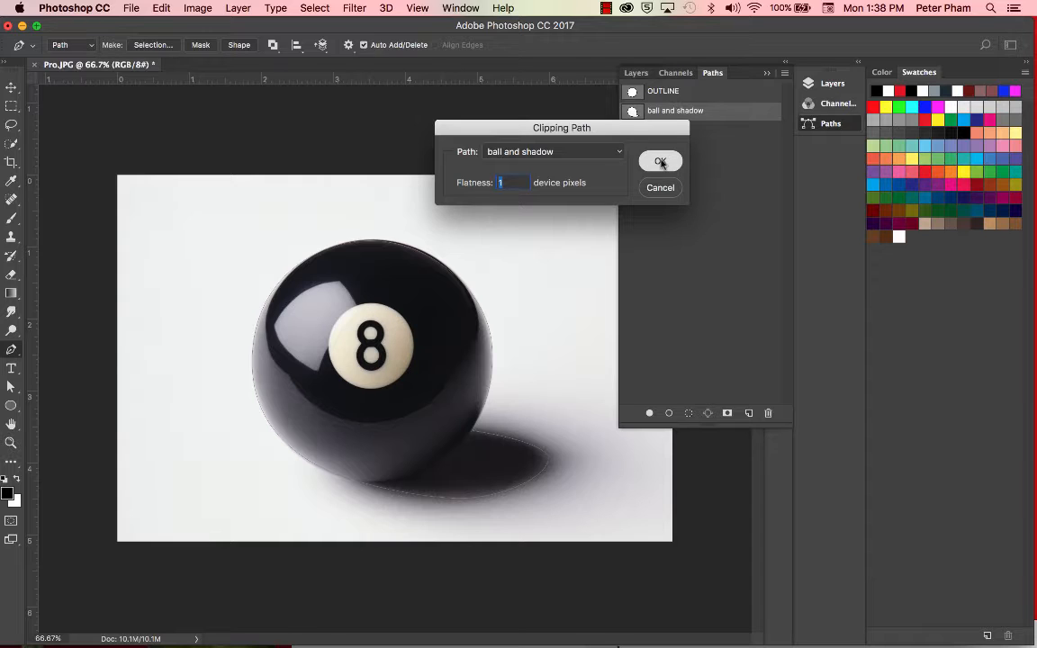
pyautogui.click(660, 162)
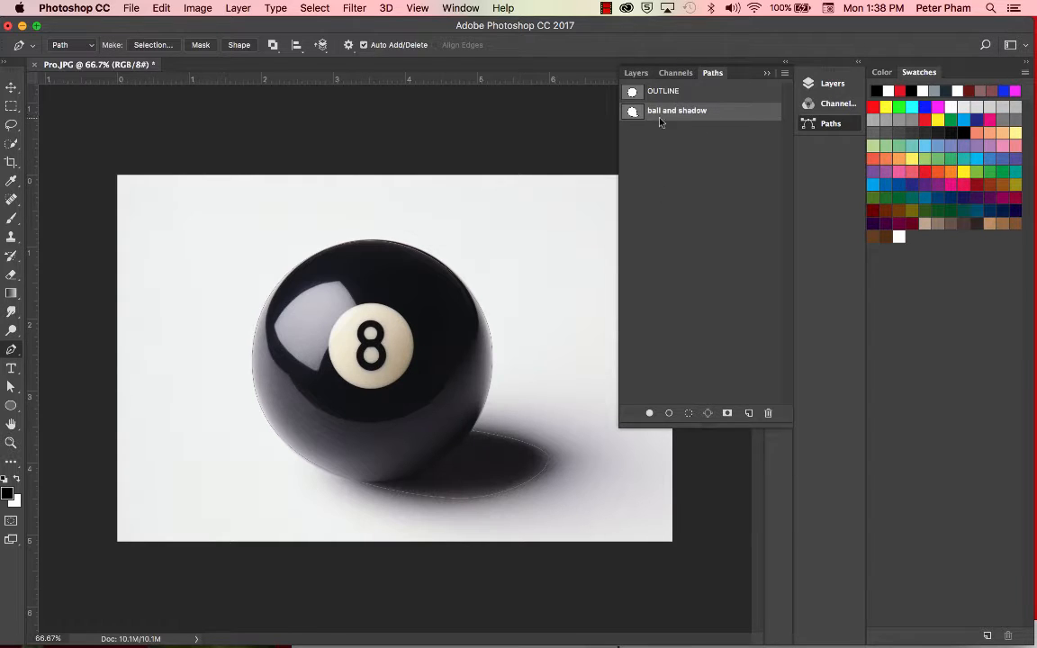
# Check the "ball and shadow" clipping path on the image, and save Pro.JPG.
pyautogui.click(661, 153)
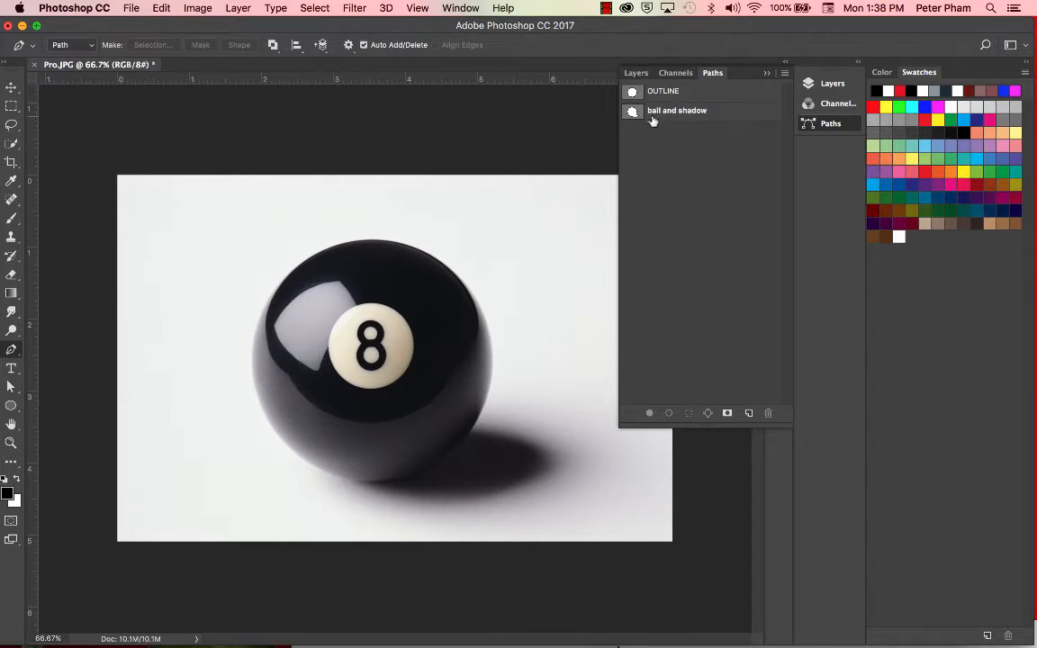
pyautogui.click(654, 120)
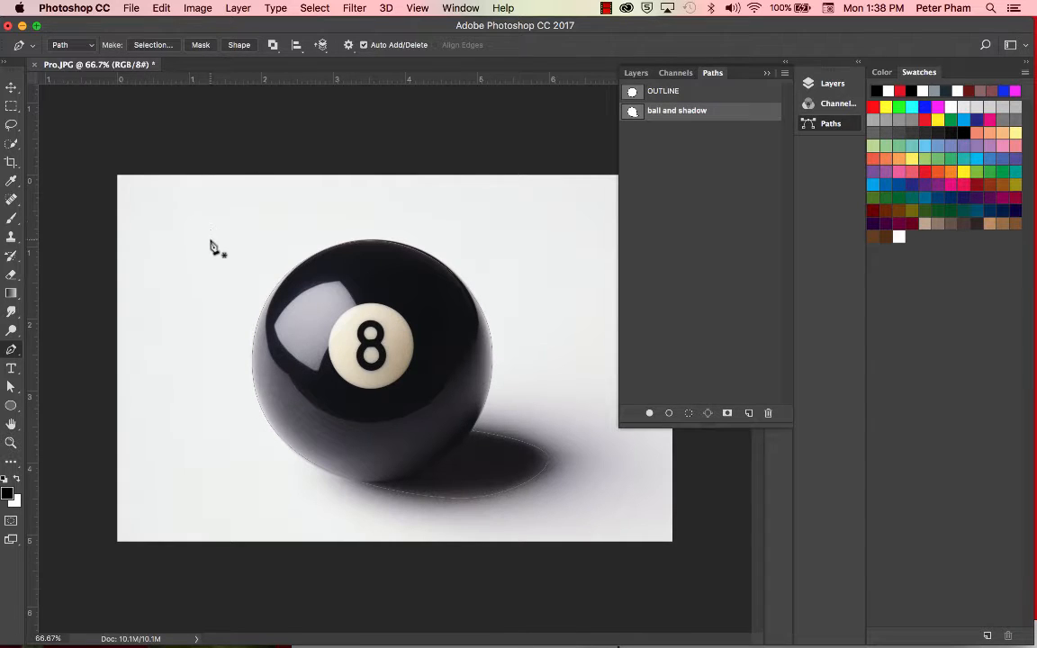
pyautogui.click(132, 9)
pyautogui.click(140, 144)
# Switch to InDesign and place Pro.JPG over the body text with its Photoshop clipping path applied, about 6.37 by 5.54 in.
pyautogui.click(797, 633)
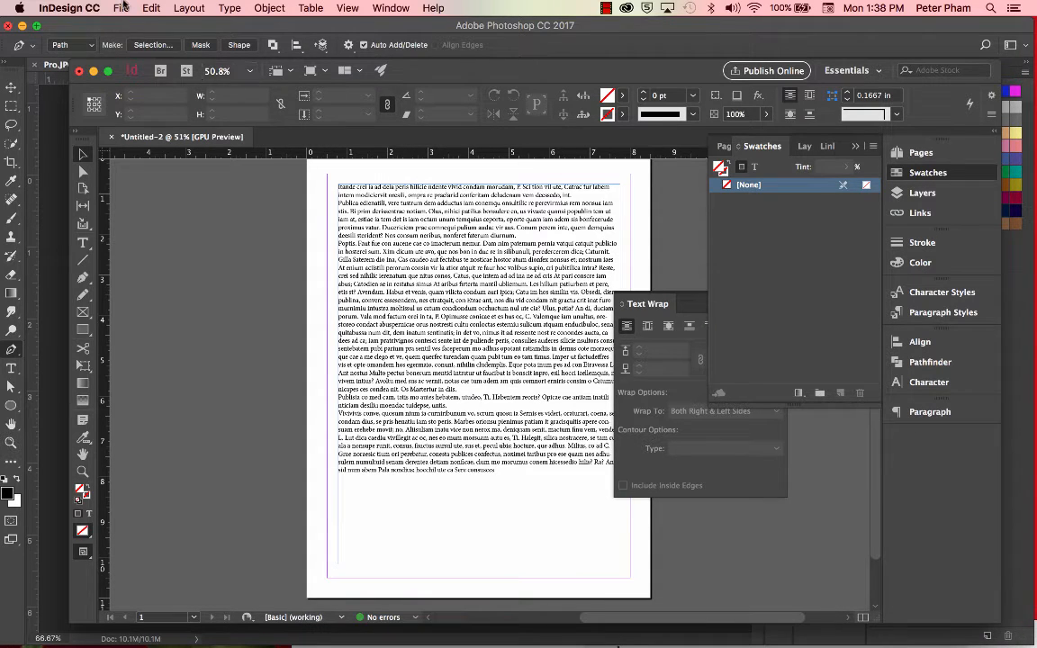
pyautogui.click(123, 6)
pyautogui.click(133, 194)
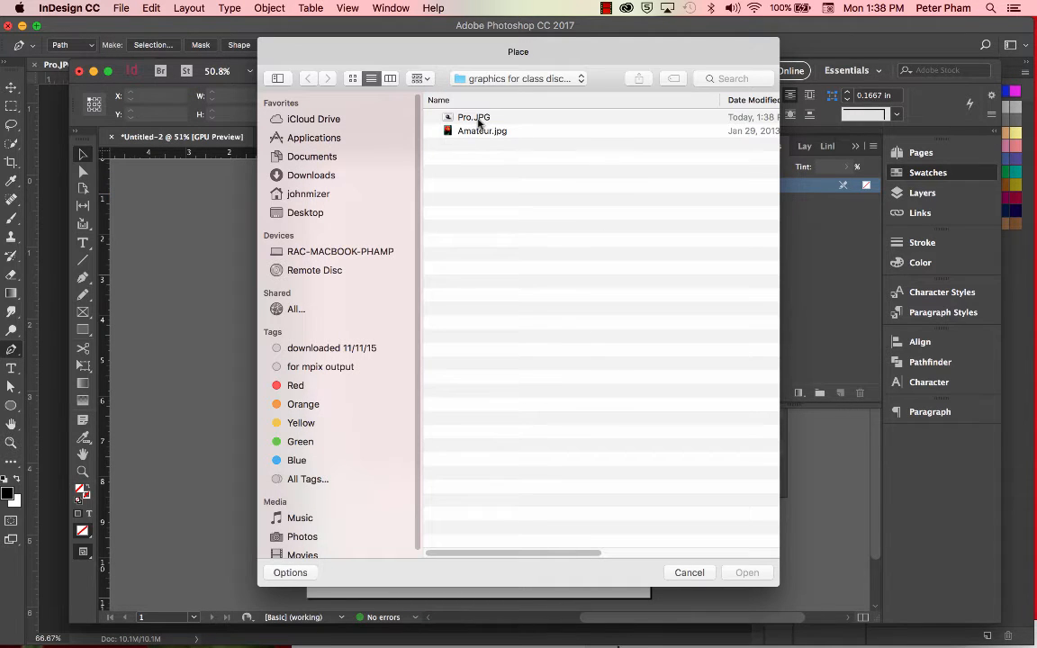
pyautogui.click(477, 118)
pyautogui.click(290, 572)
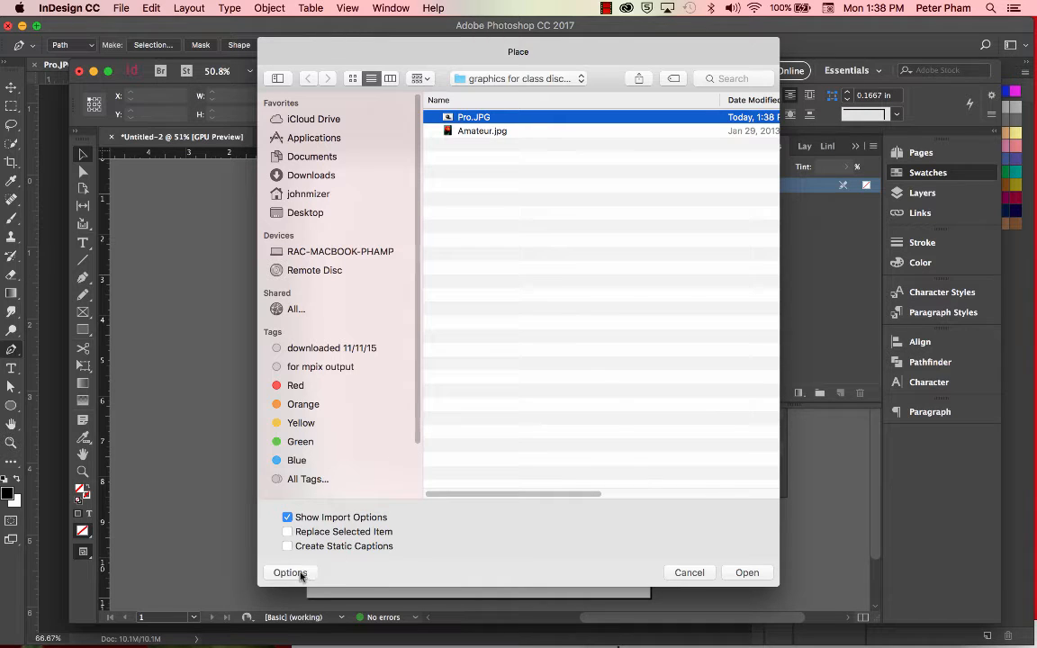
pyautogui.click(291, 573)
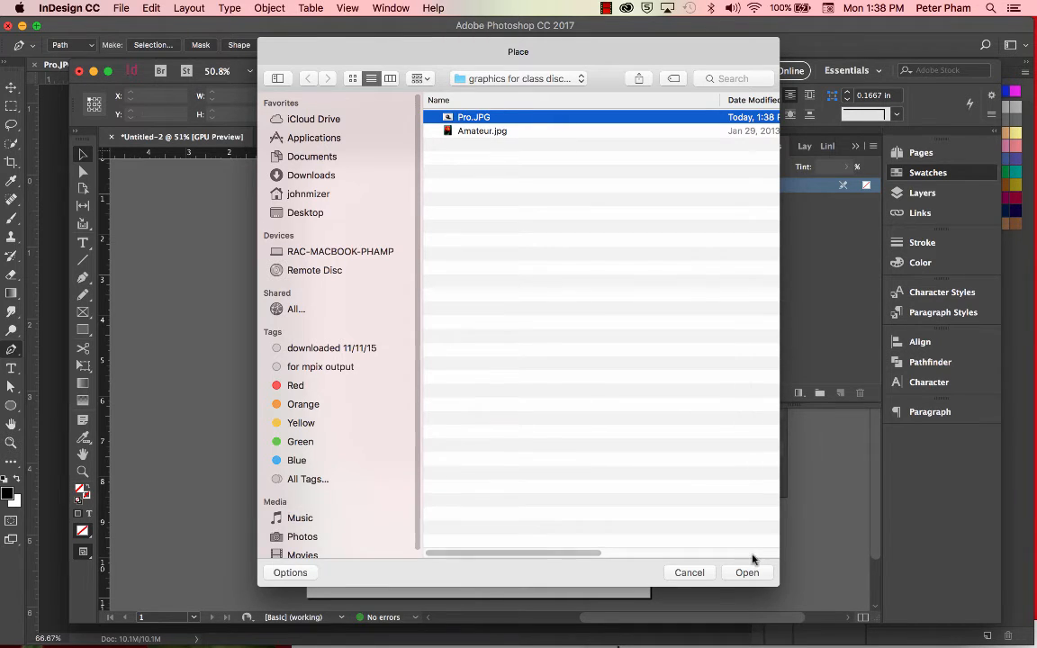
pyautogui.click(747, 573)
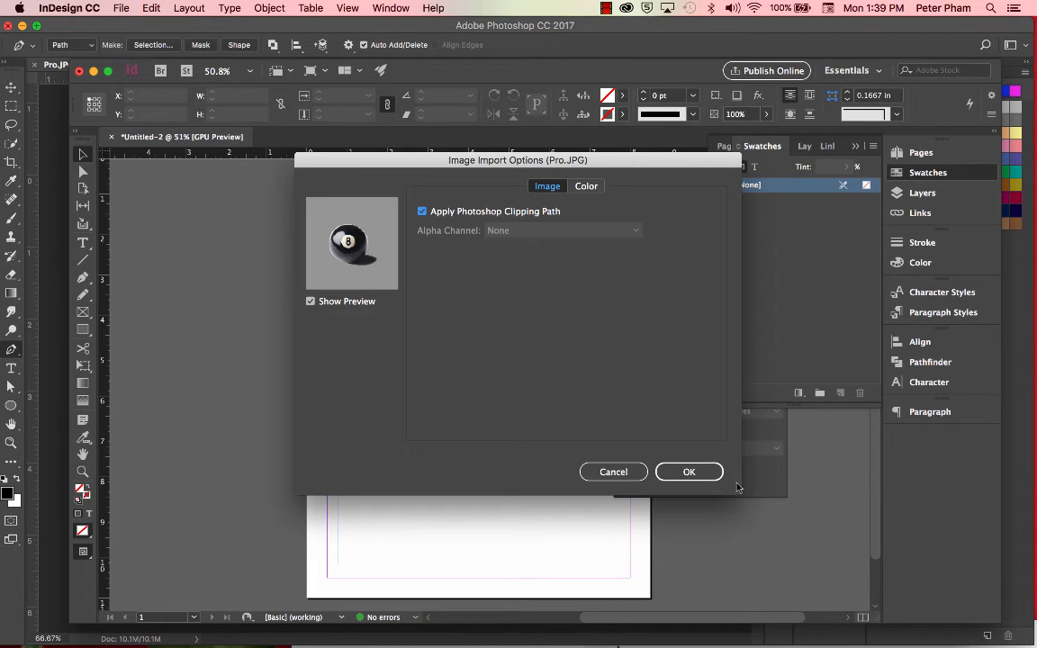
pyautogui.click(689, 473)
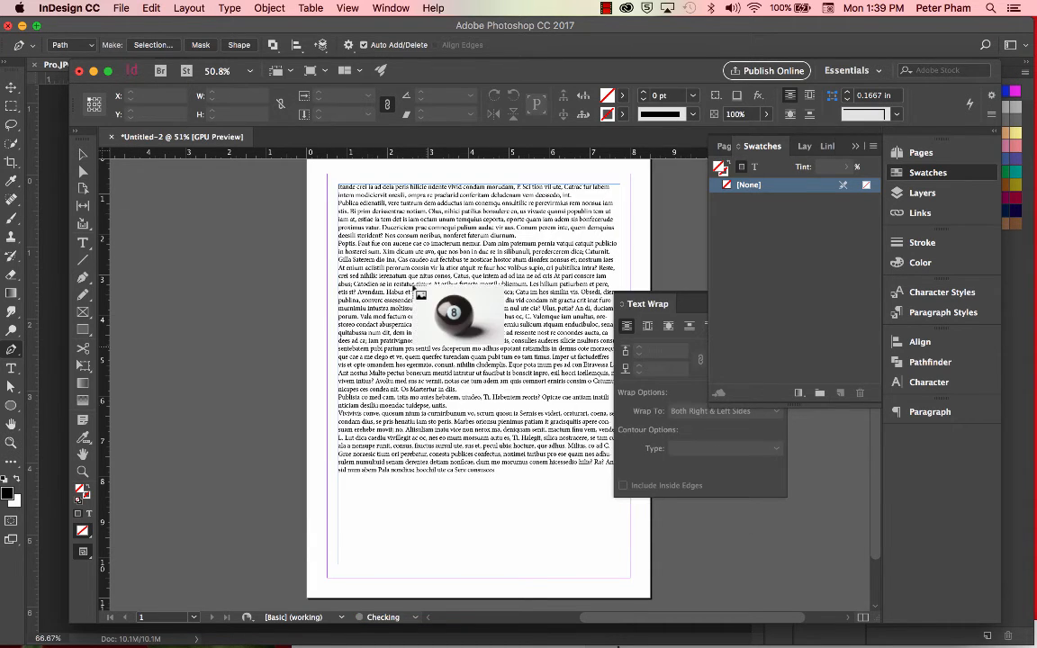
pyautogui.moveTo(354, 213); pyautogui.dragTo(527, 436)
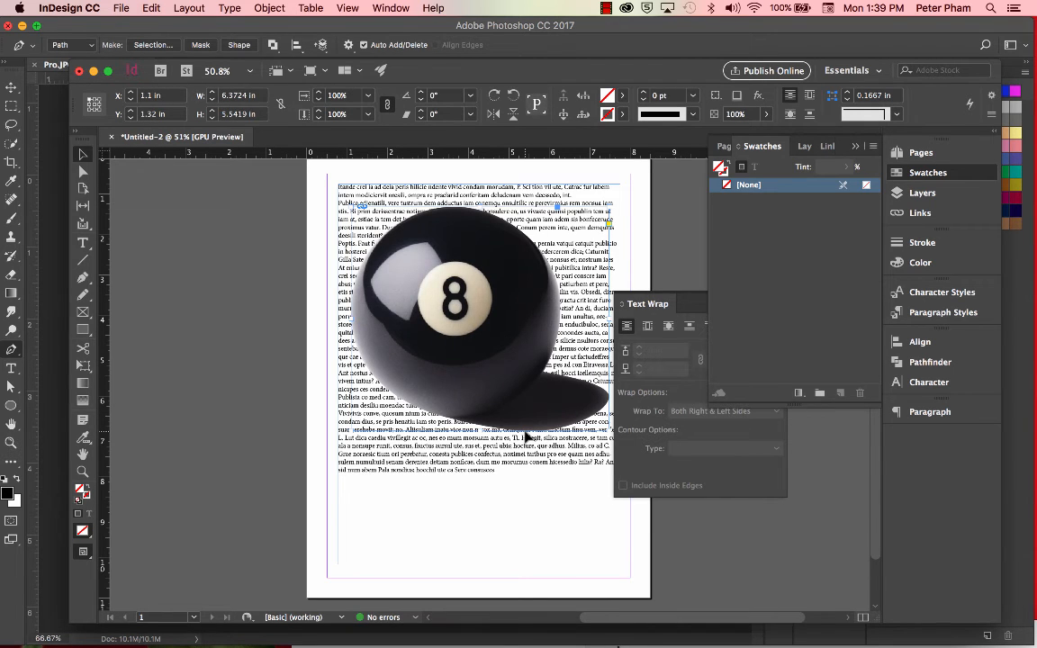